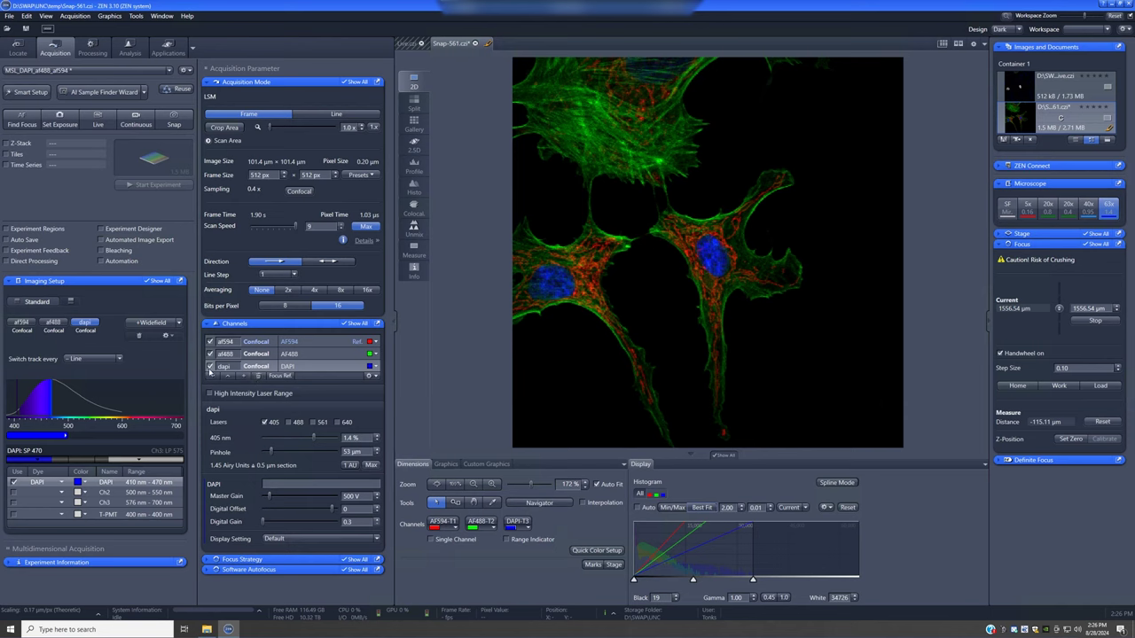
- Disable DAPI and AF594, then scan AF488 continuously with range indicator and best-fit display
left_click(210, 366)
left_click(210, 341)
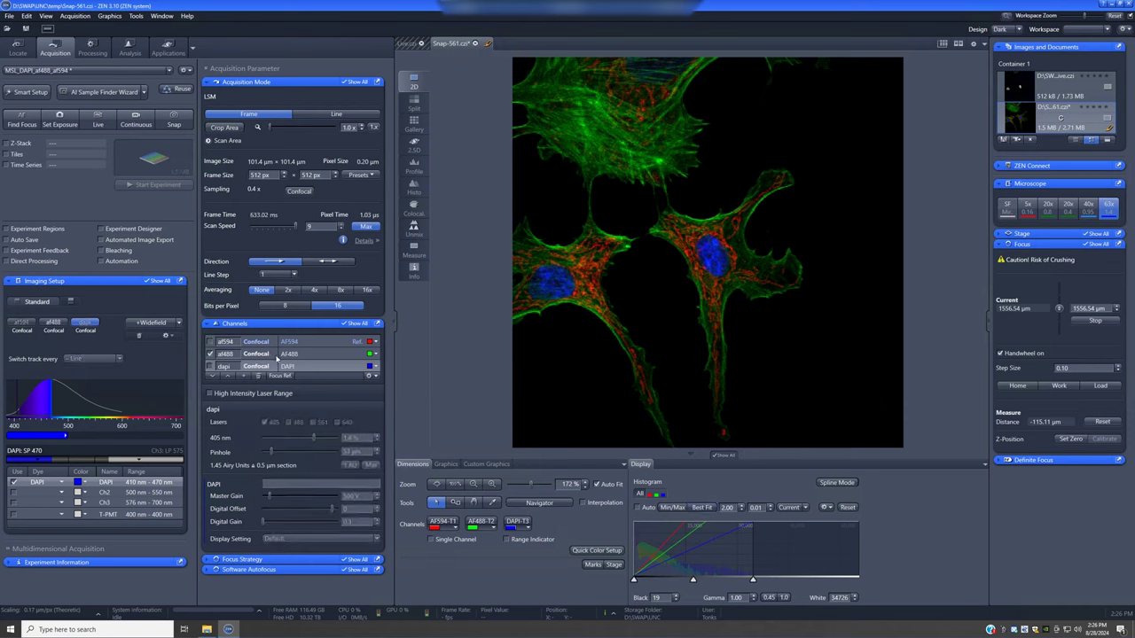
left_click(266, 354)
left_click(140, 125)
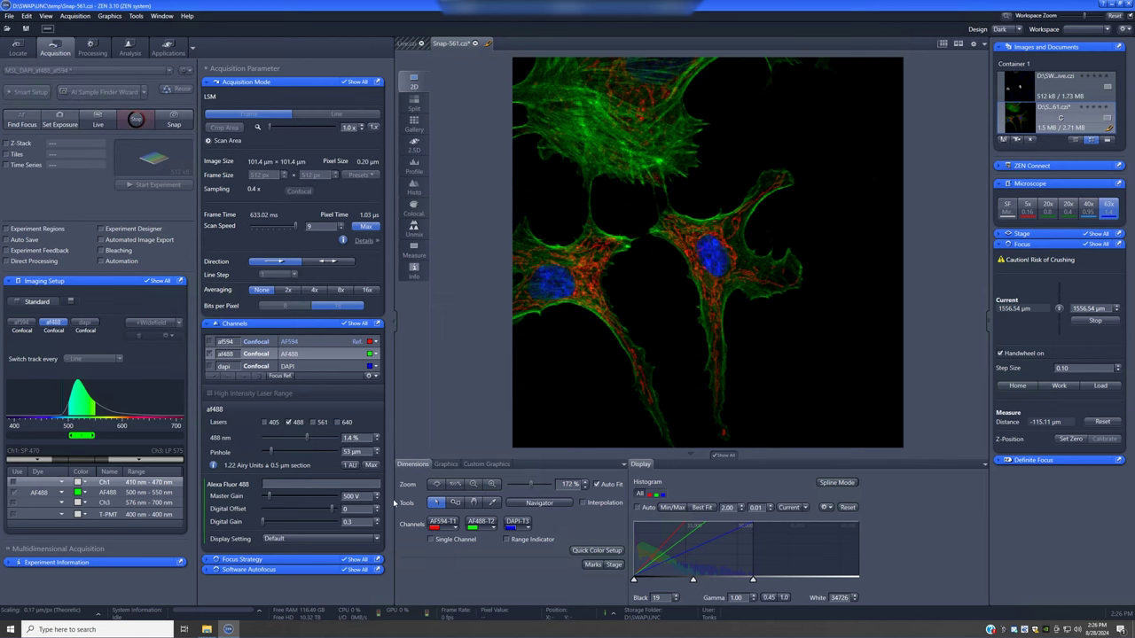
left_click(529, 542)
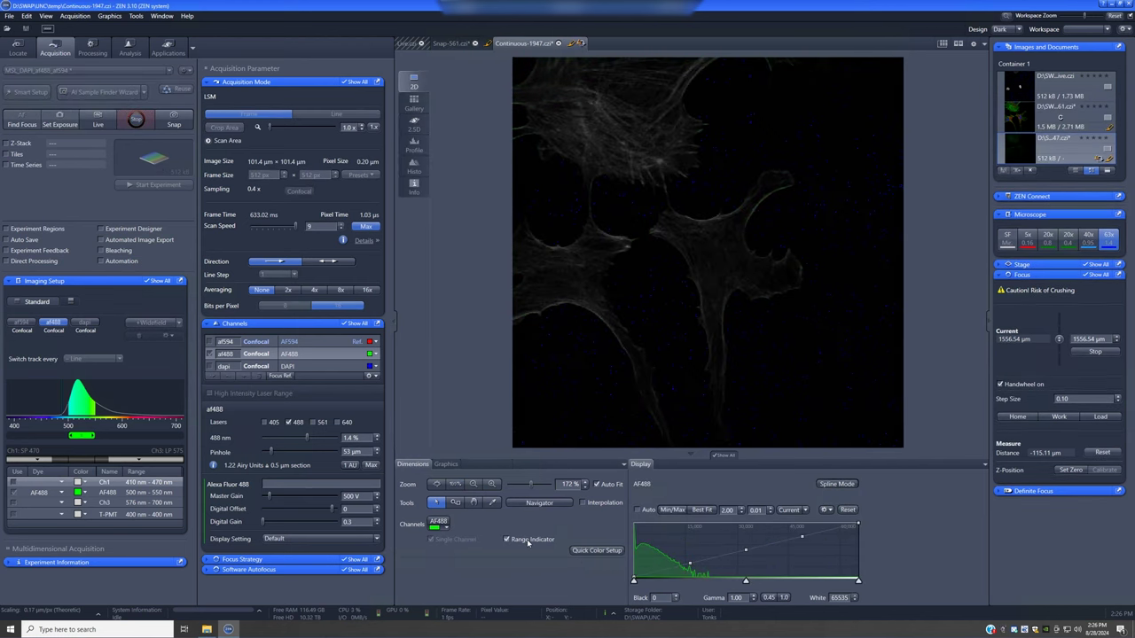
left_click(701, 510)
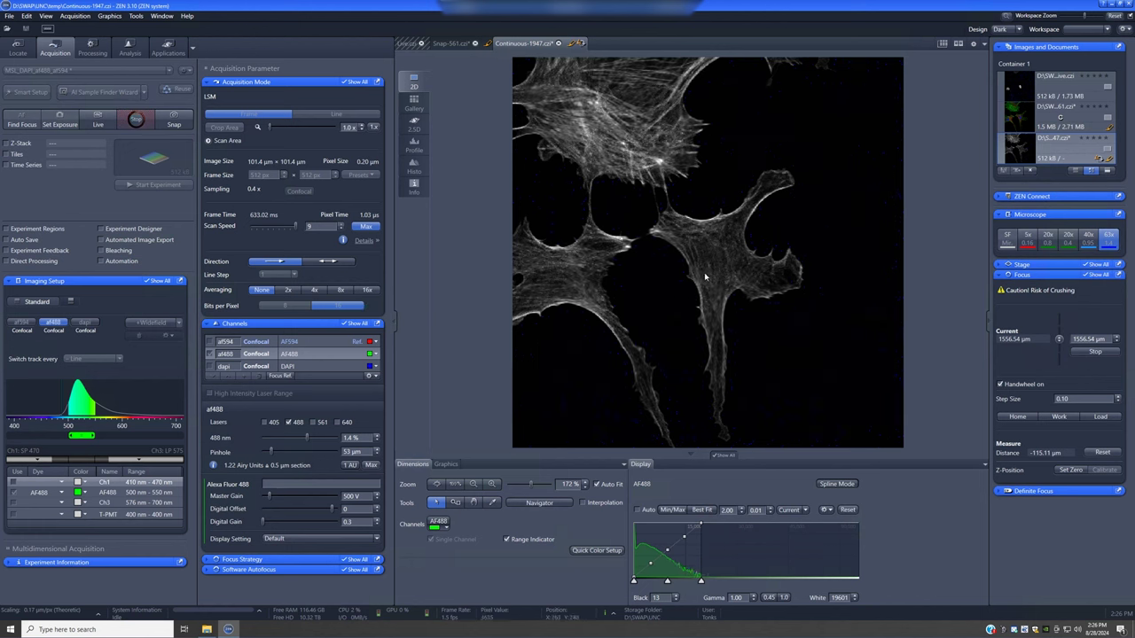
- Compare 2x, 4x and 8x averaging live, then stop scanning and set averaging to 2x
left_click(288, 290)
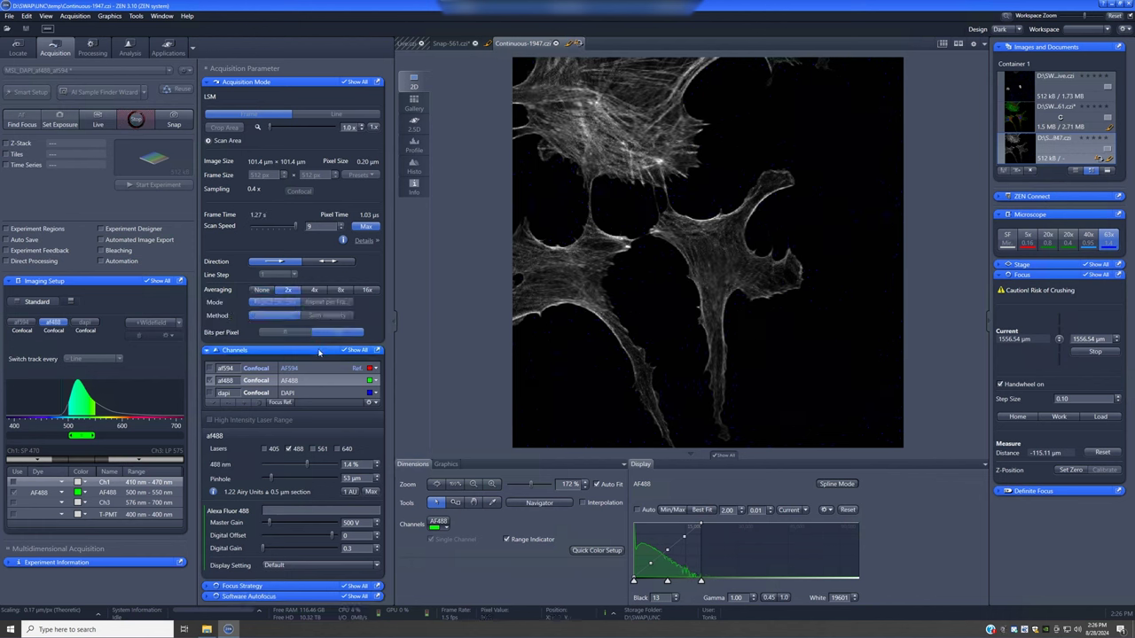
left_click(318, 291)
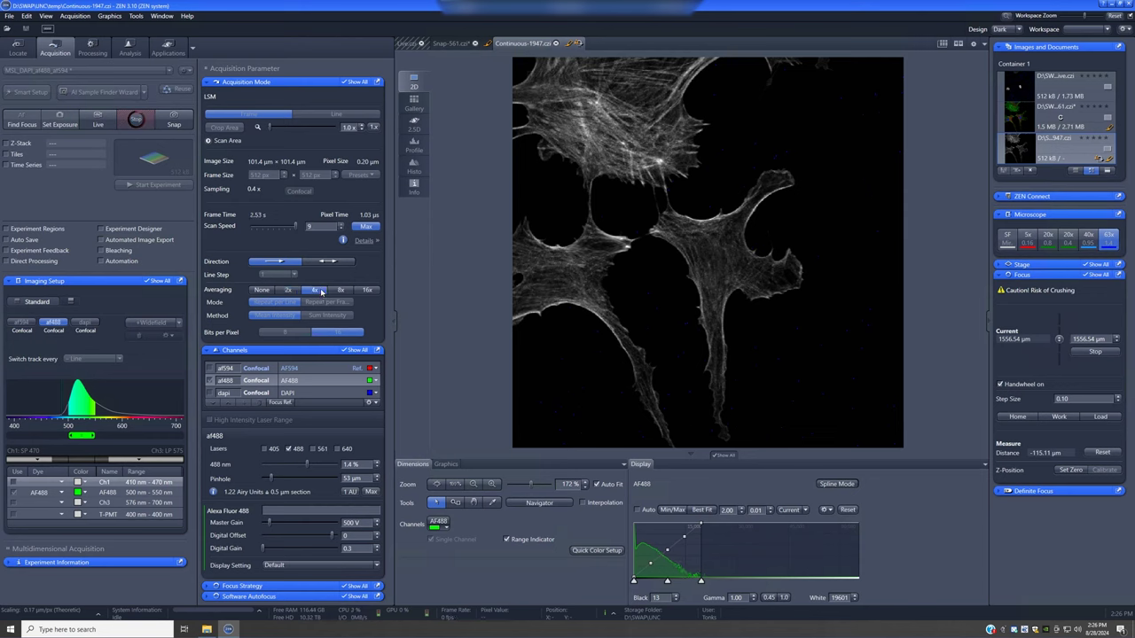
left_click(350, 292)
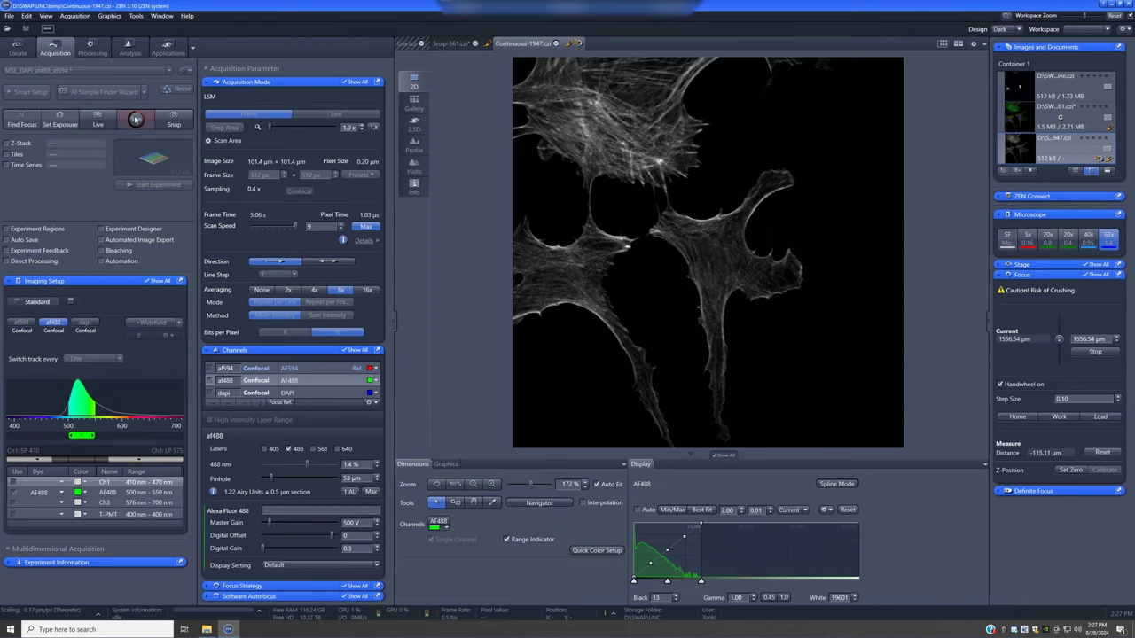
left_click(135, 119)
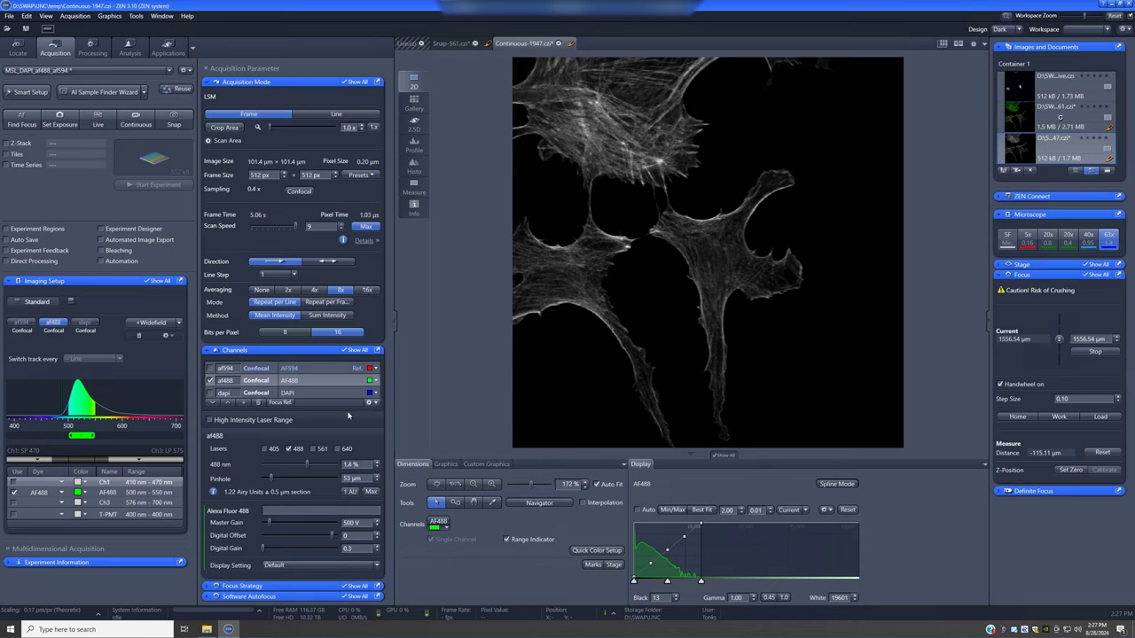
left_click(287, 290)
- Set the 488 nm laser to 0.14% and refit the live AF488 display with range indicator
type("0.14")
key("Return")
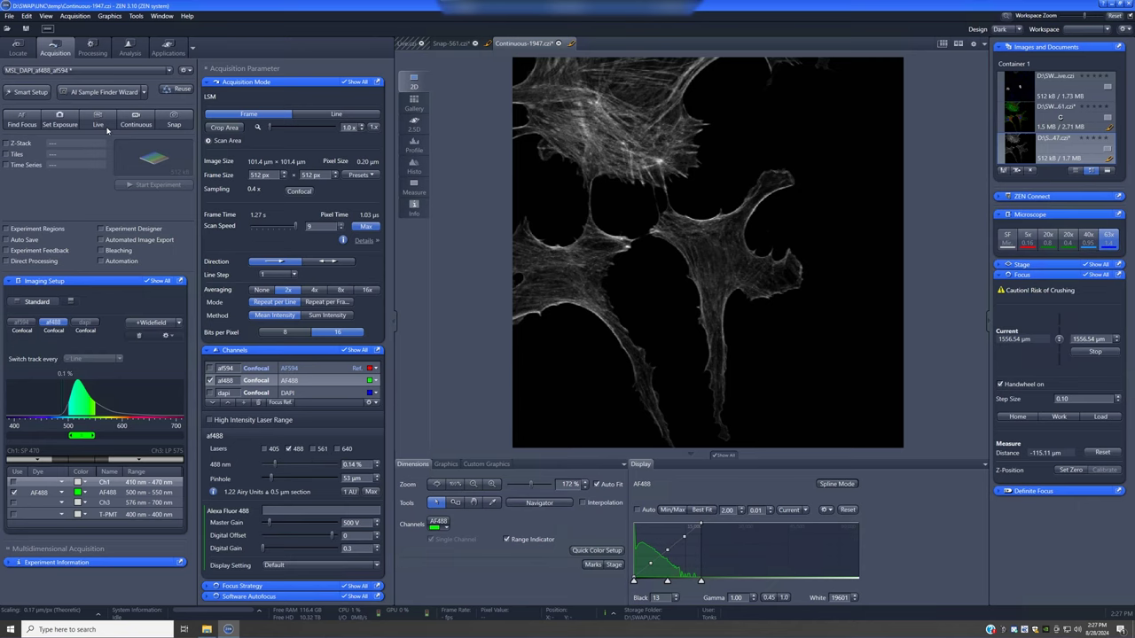
left_click(99, 121)
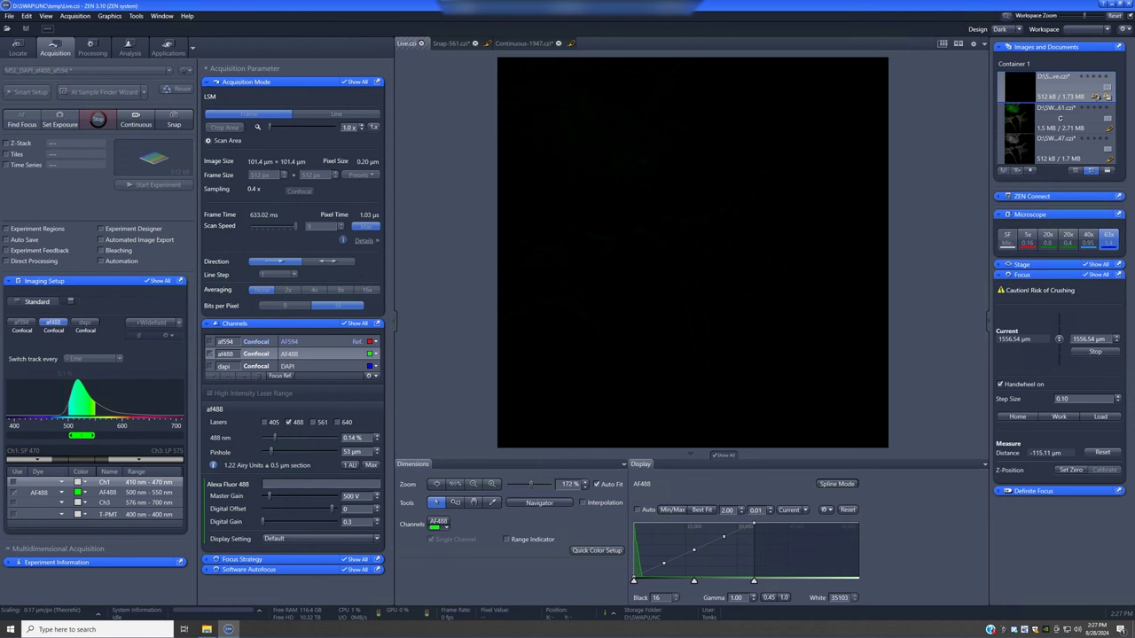
left_click(700, 510)
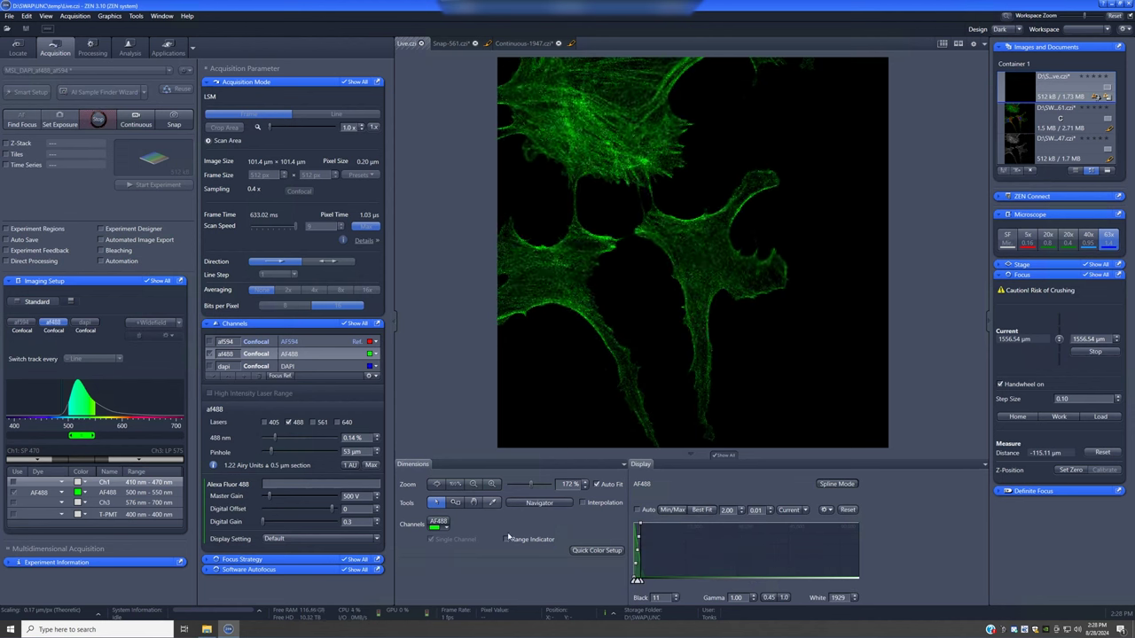
left_click(507, 538)
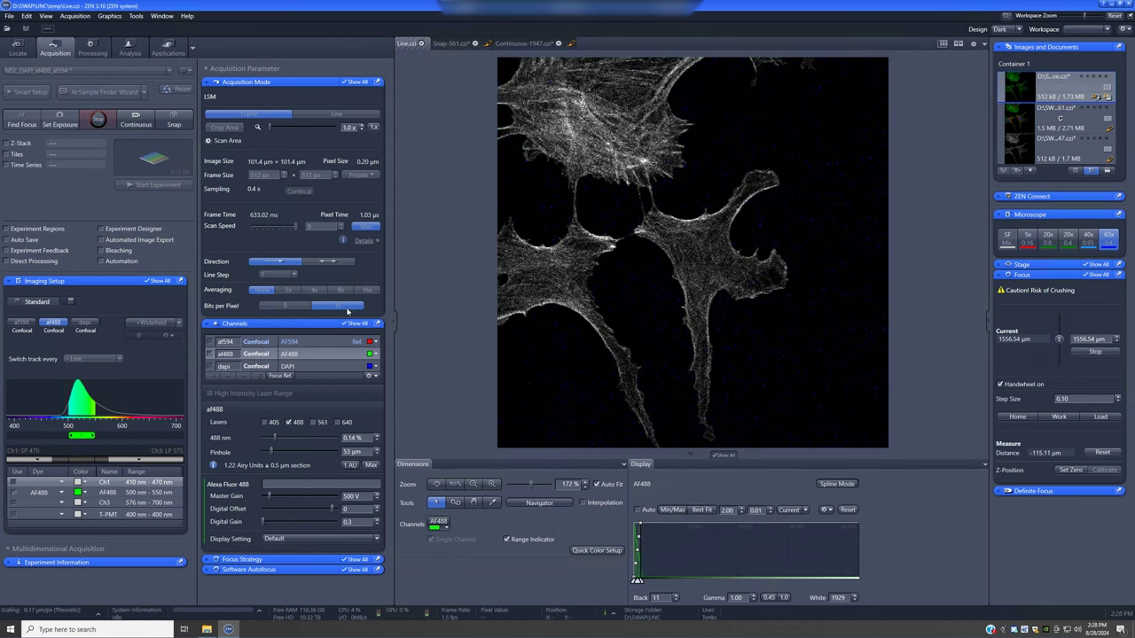
left_click(98, 119)
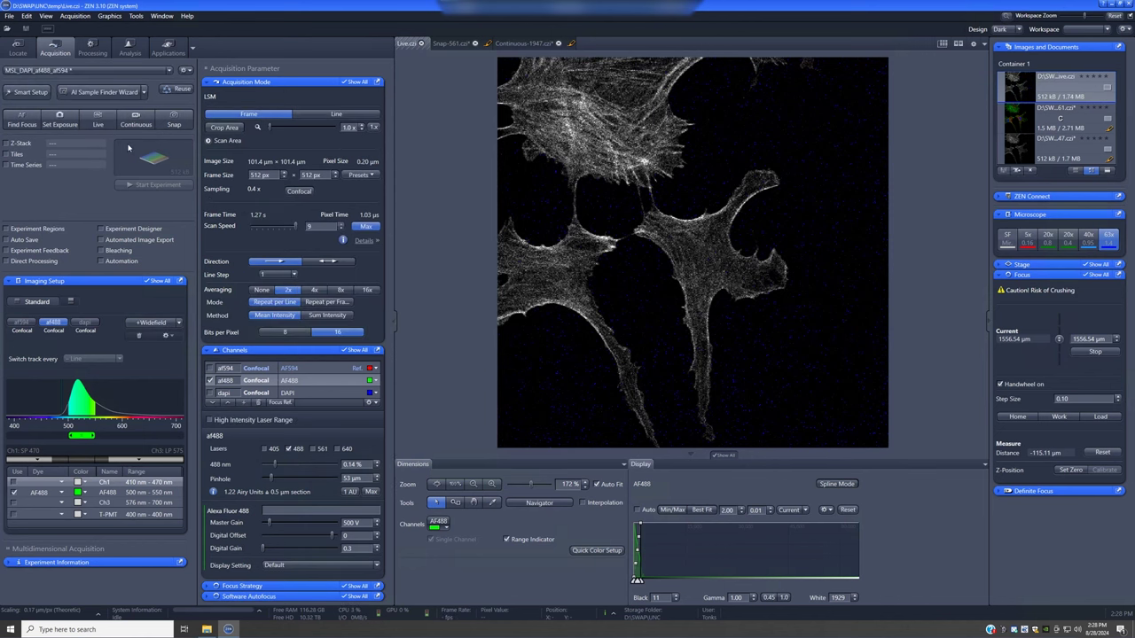
left_click(135, 119)
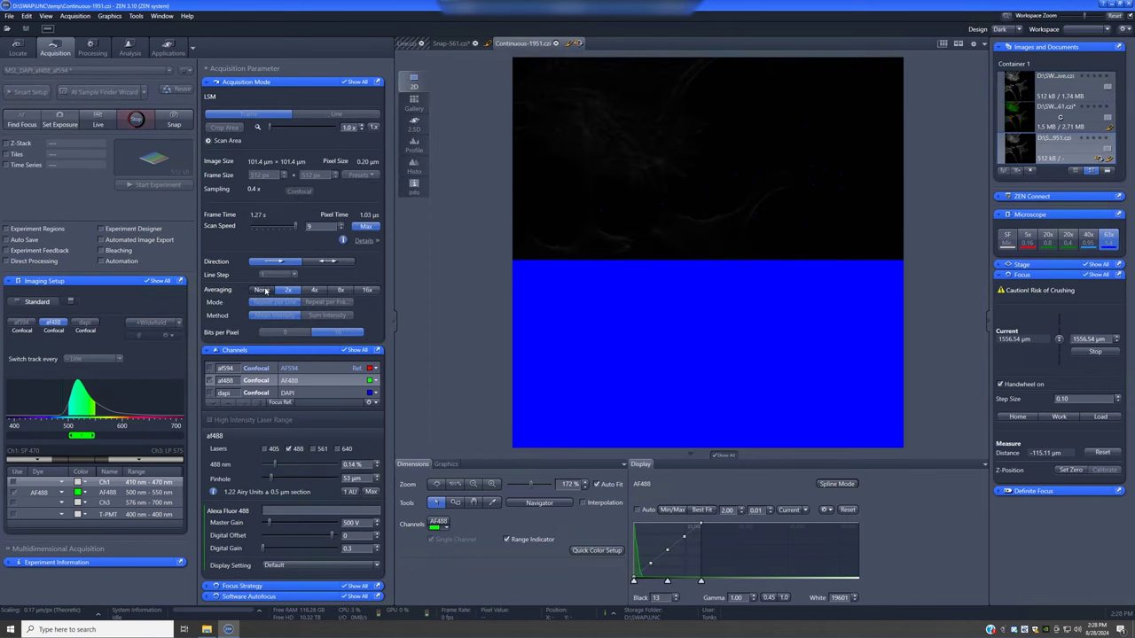
- Lower the laser to 0.05%, step averaging from none up to 8x, then stop scanning
left_click(264, 290)
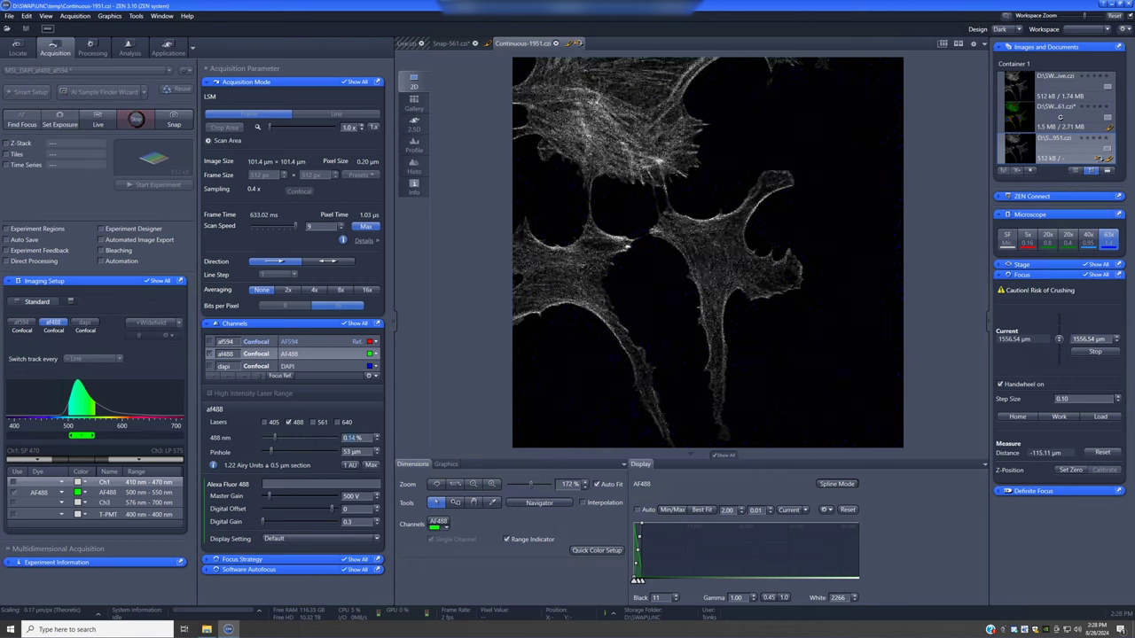
key("Down")
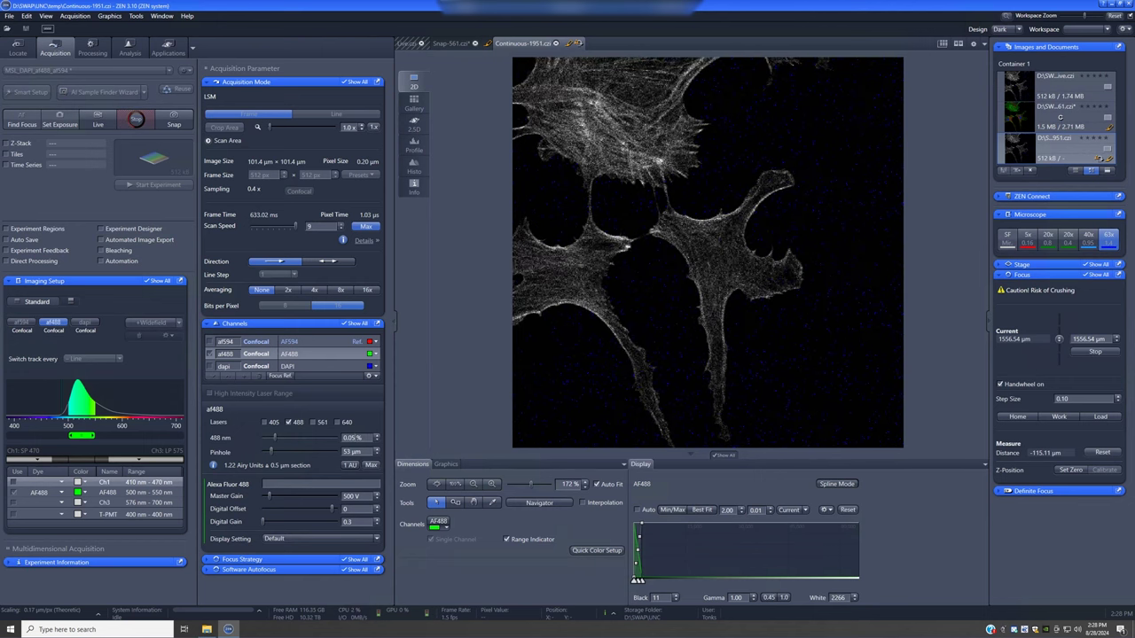
left_click(702, 510)
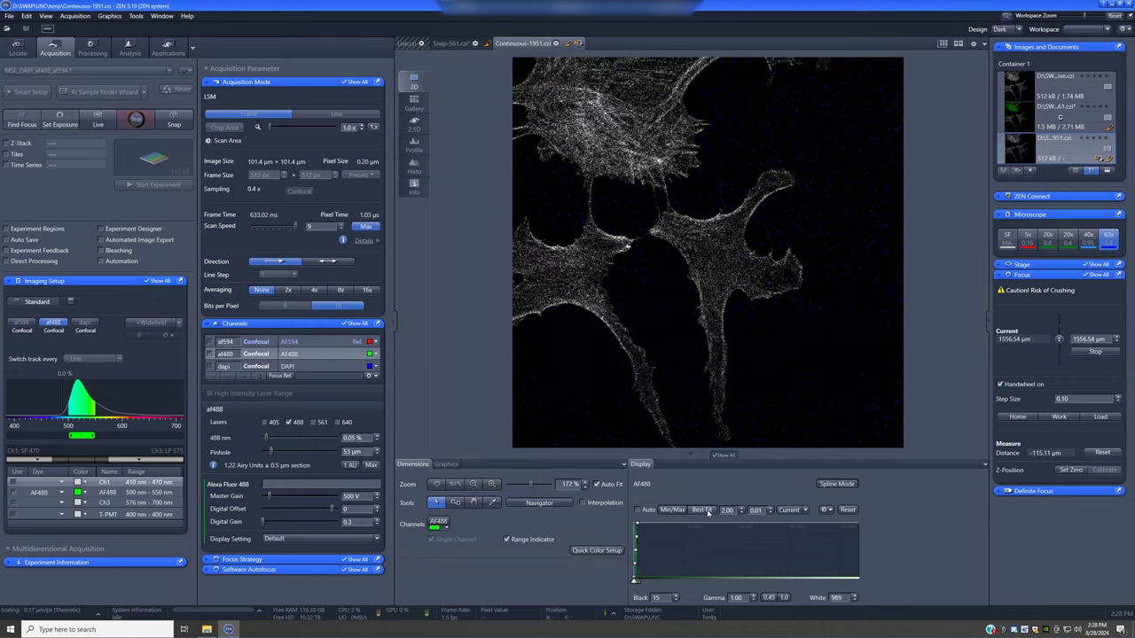
left_click(296, 291)
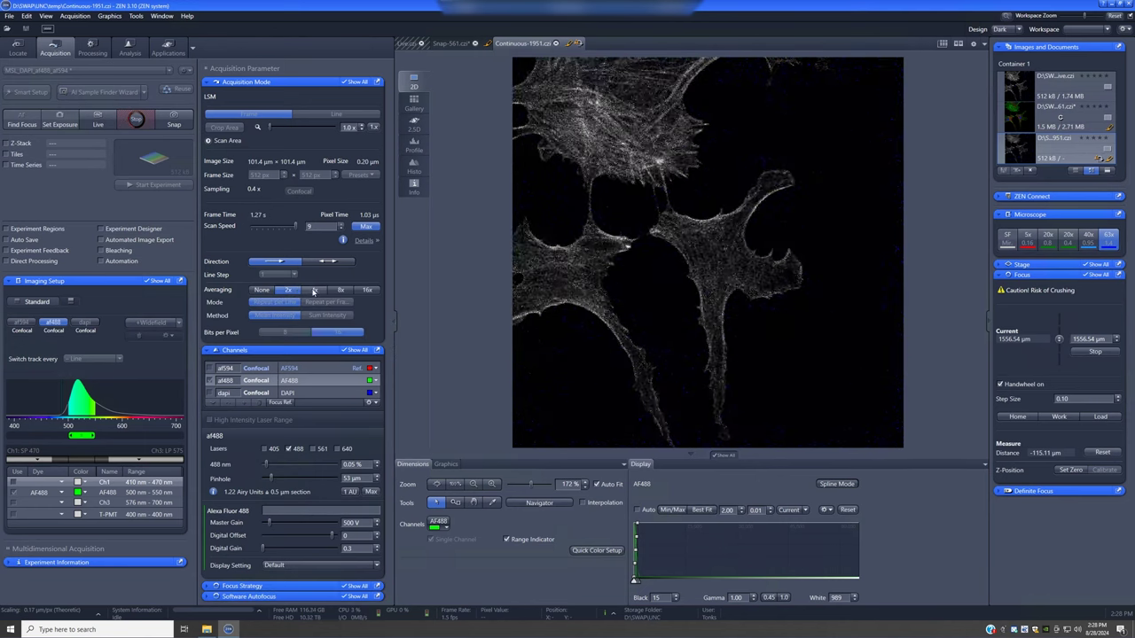
left_click(313, 290)
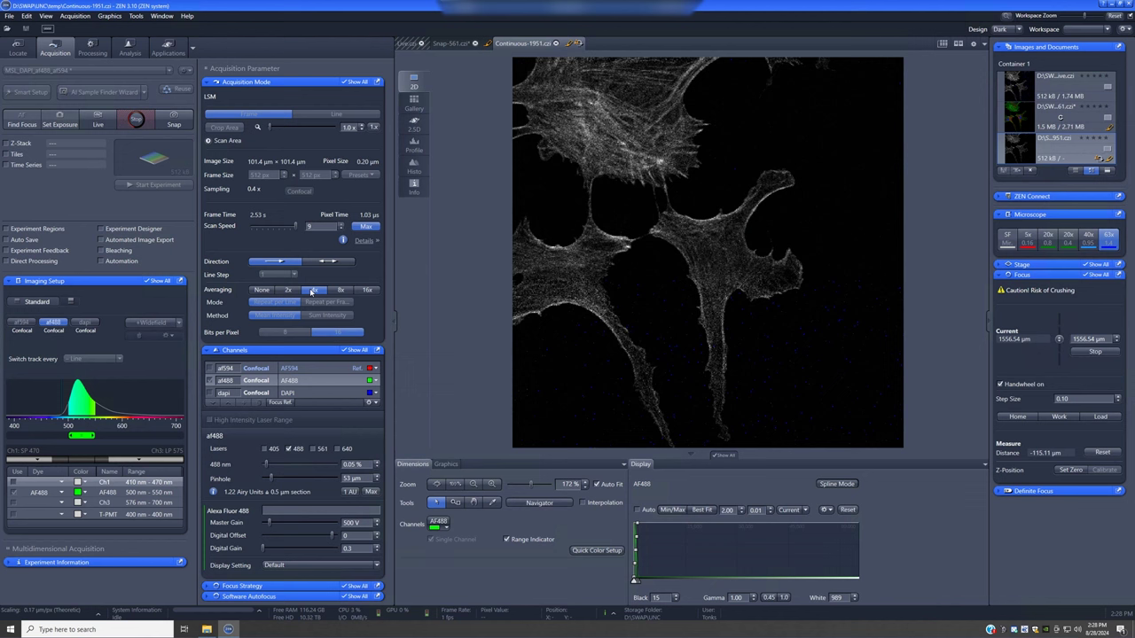
left_click(340, 291)
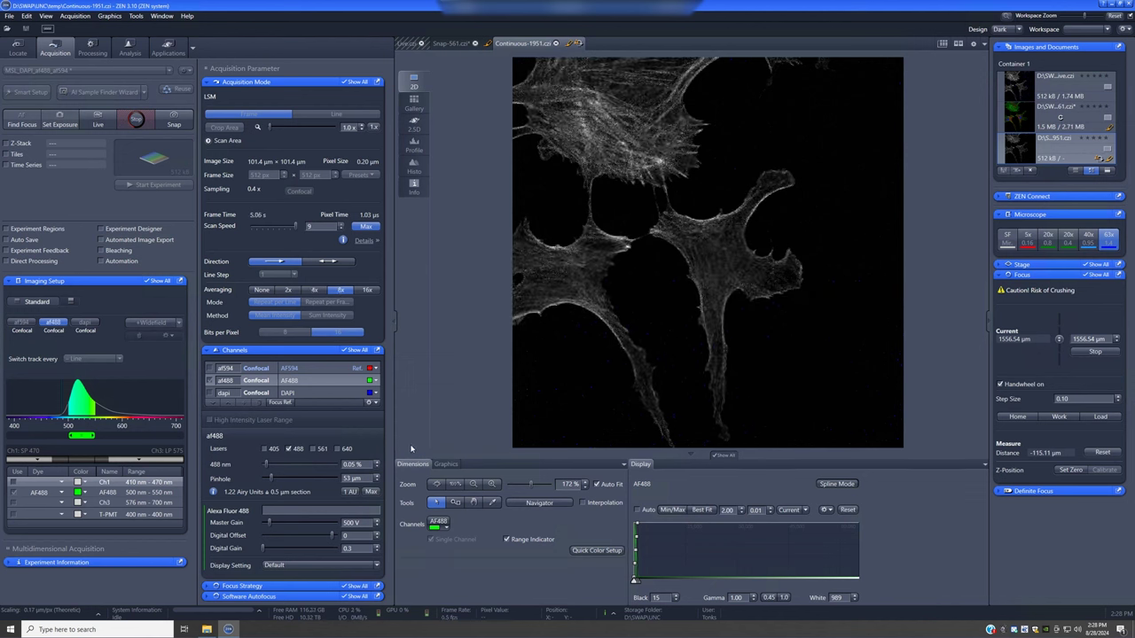
left_click(136, 119)
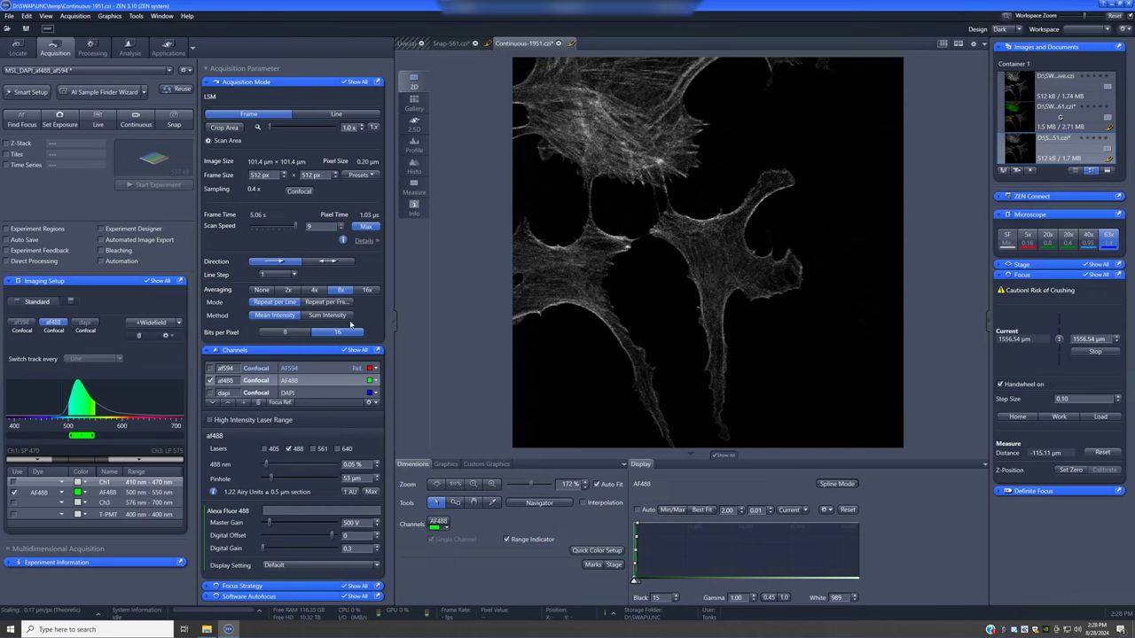
- Select the dapi channel to view its laser, spectrum and detector settings
left_click(320, 394)
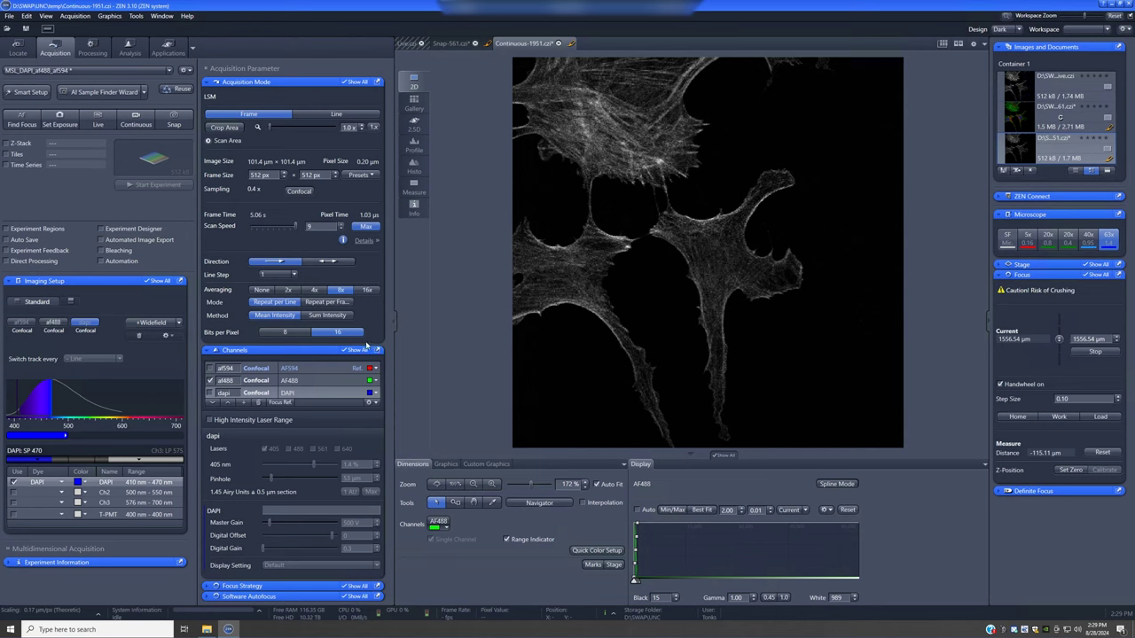
- Scan AF488 live without averaging, trying scan speeds 8, 7 and 5 before returning to Max
left_click(270, 291)
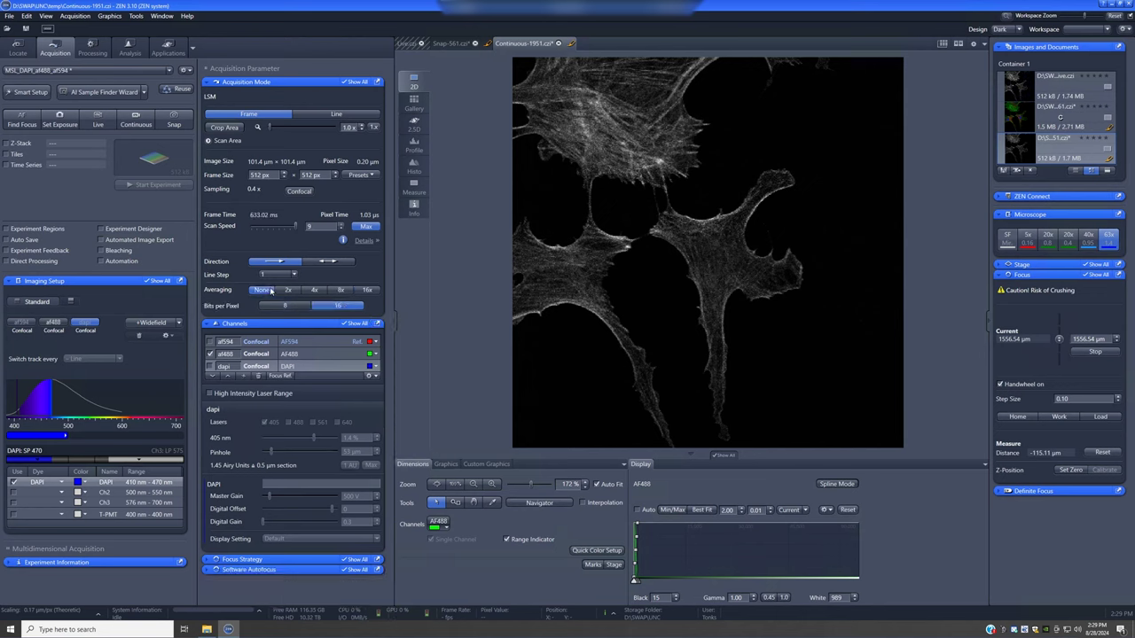
left_click(298, 353)
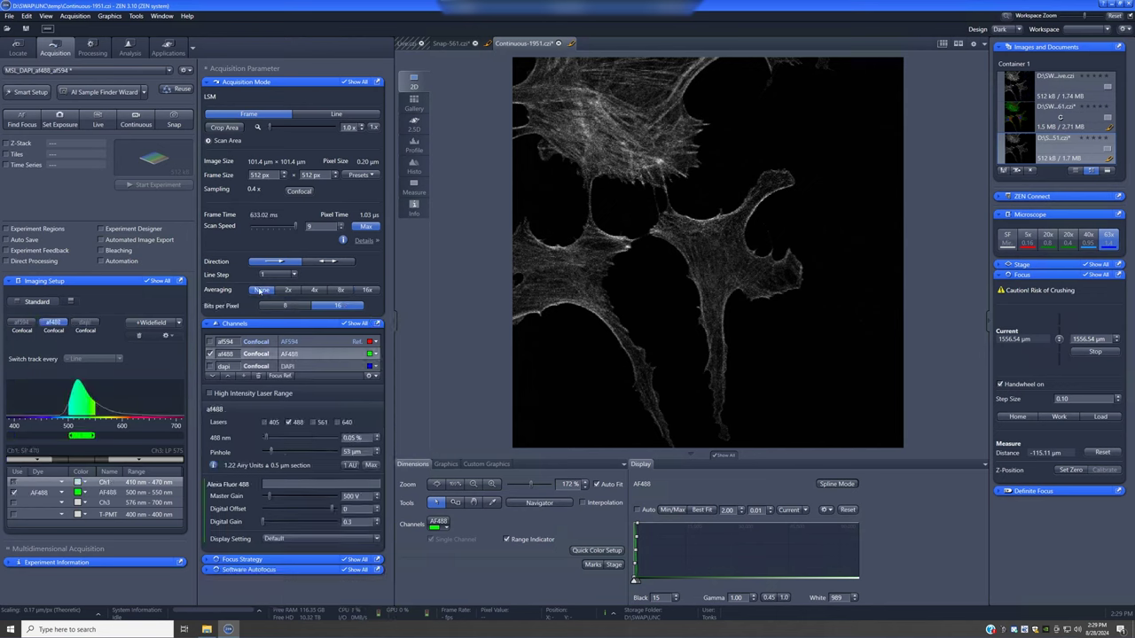
left_click(140, 125)
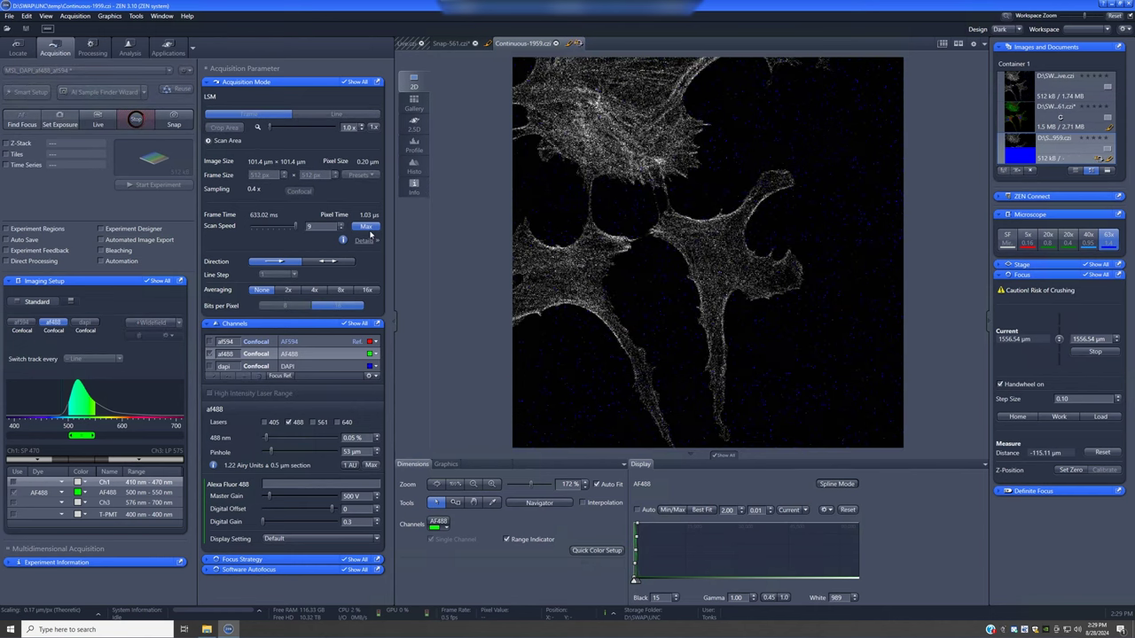
left_click(341, 229)
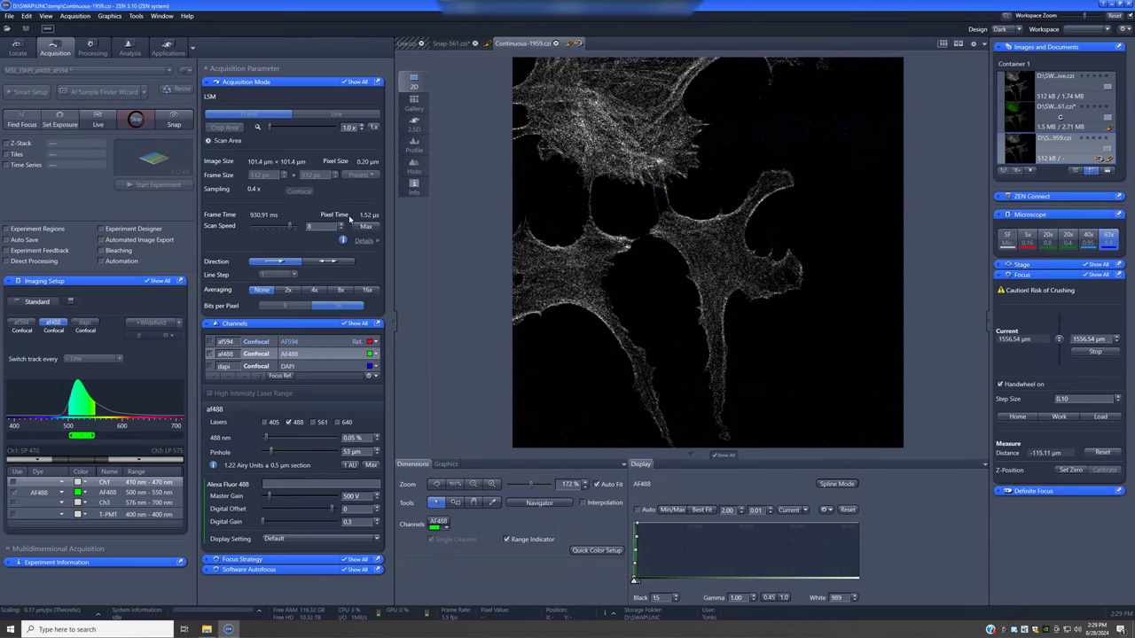
left_click(342, 228)
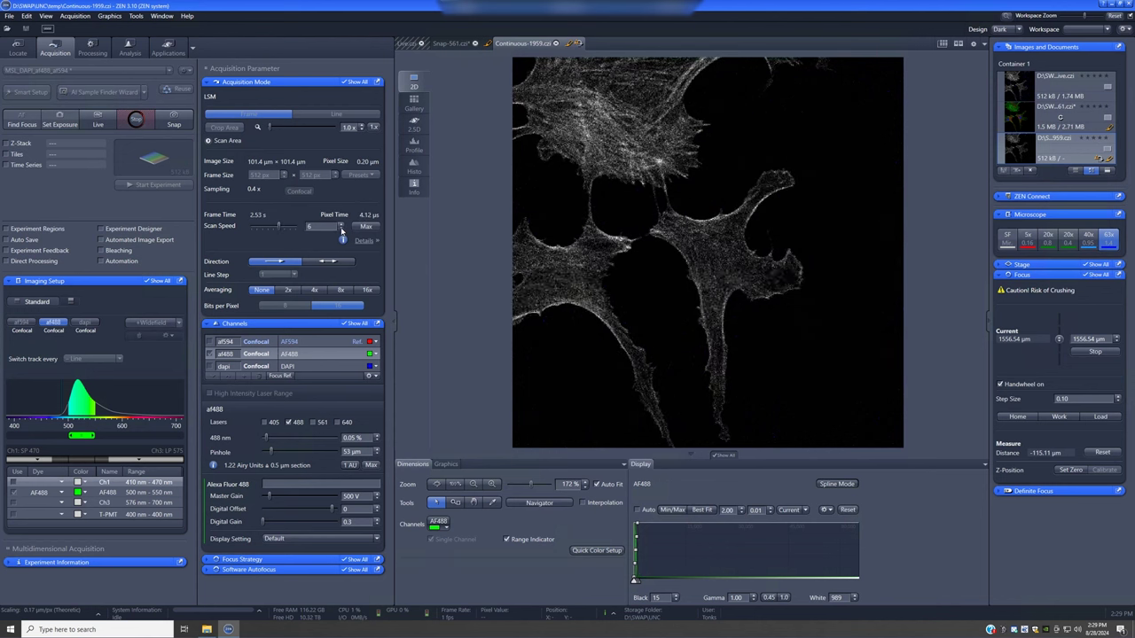
left_click(340, 229)
left_click(340, 229)
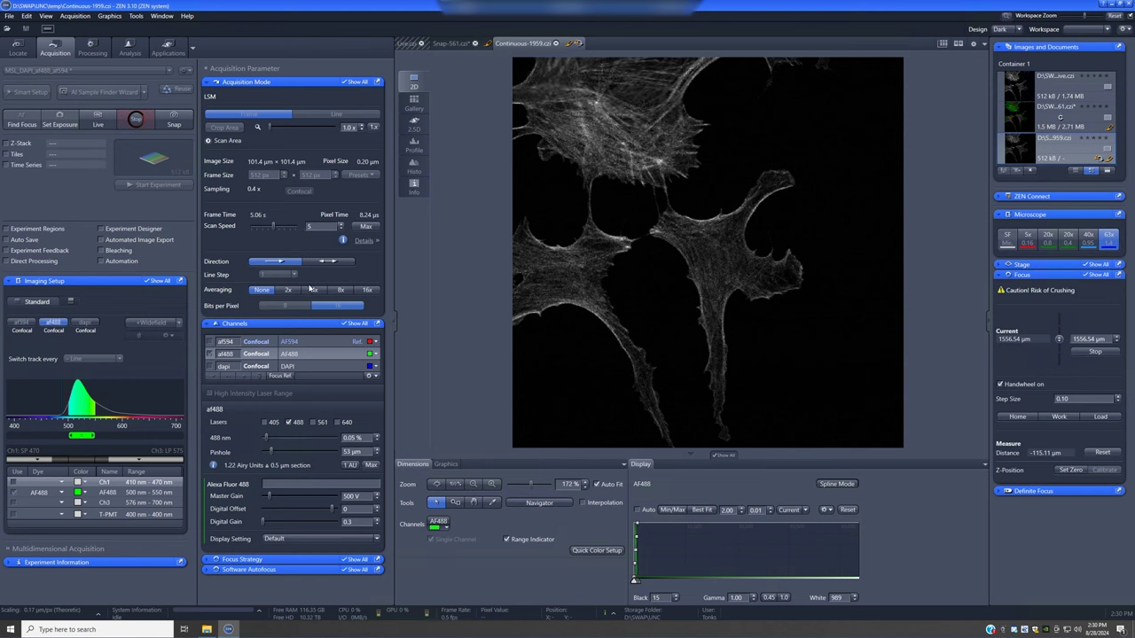
left_click(371, 229)
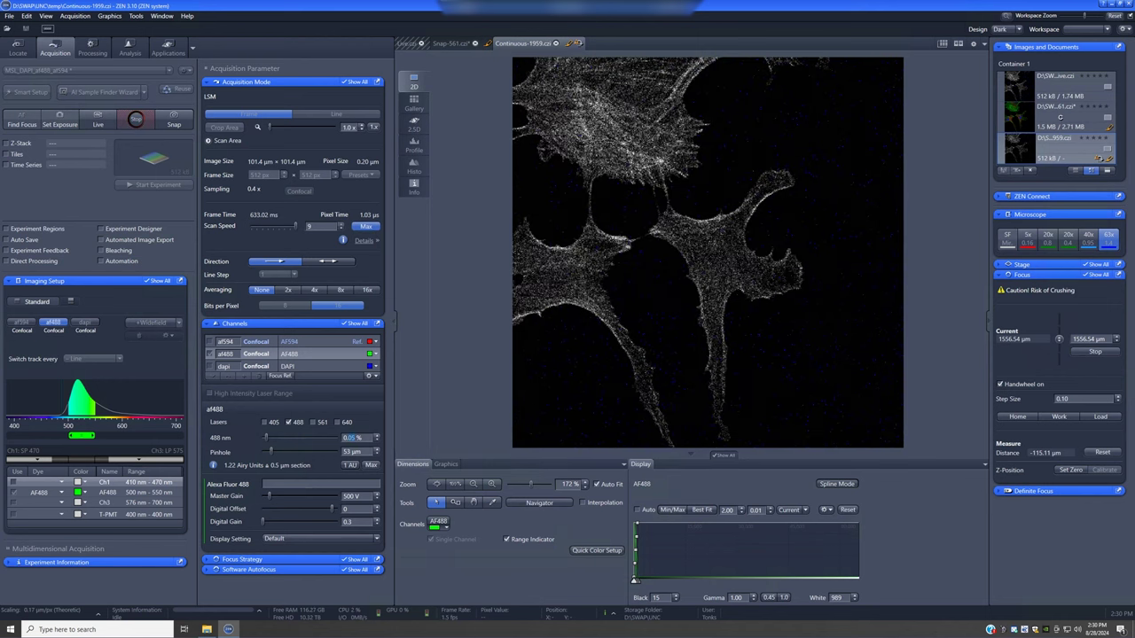
- Increase the 488 nm laser power to 0.3% and Best Fit the display range
left_click_drag(266, 438, 275, 438)
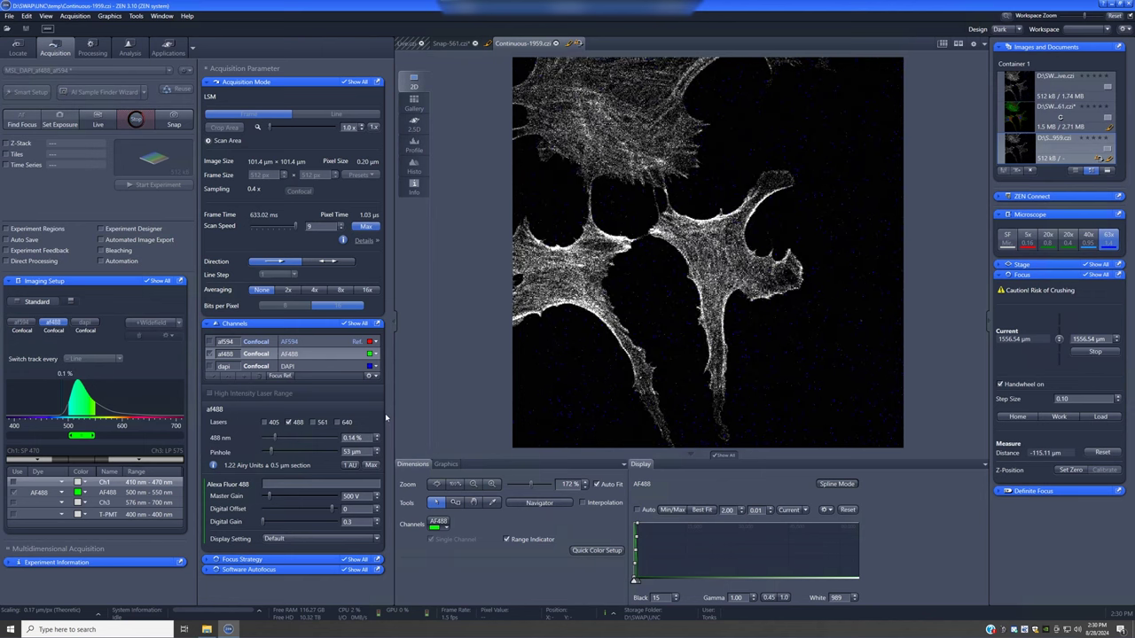
left_click(698, 510)
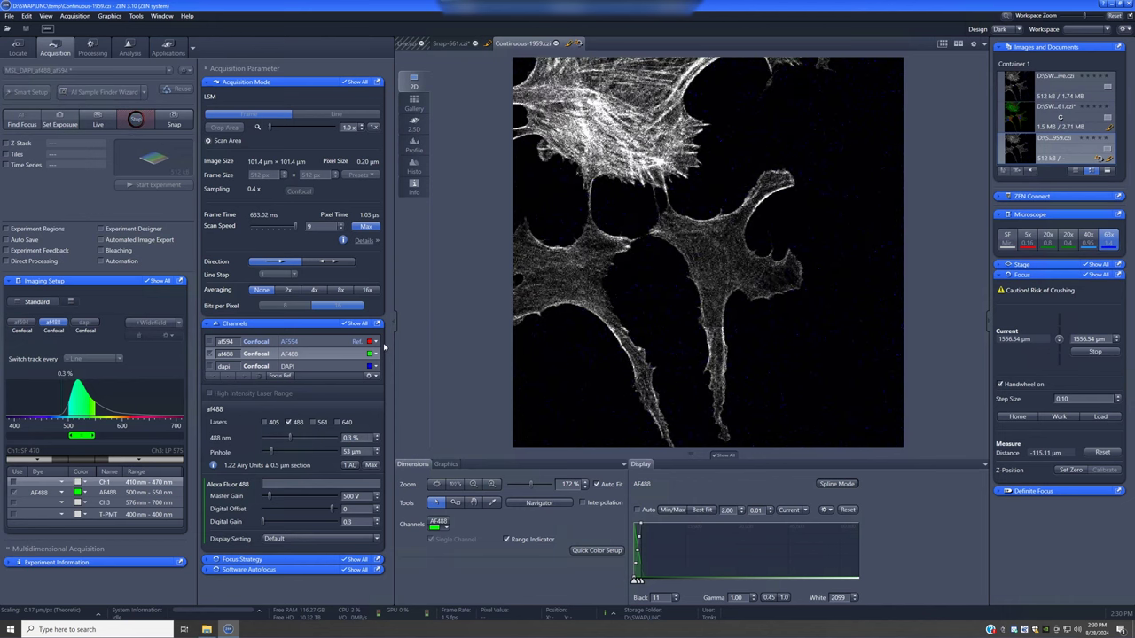
left_click(701, 510)
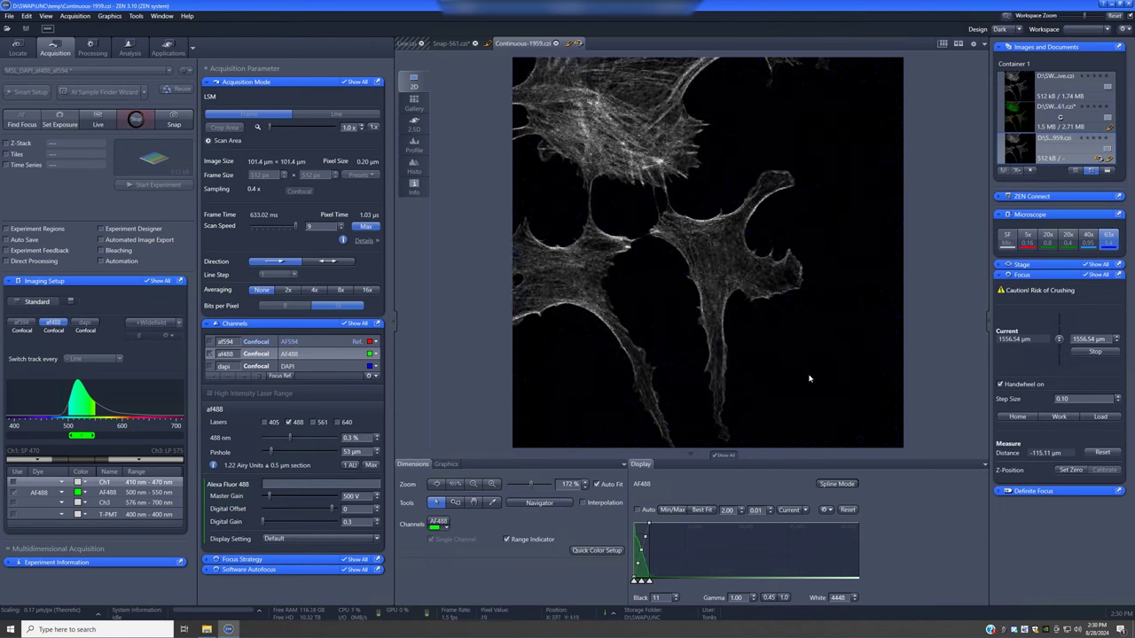
left_click(334, 263)
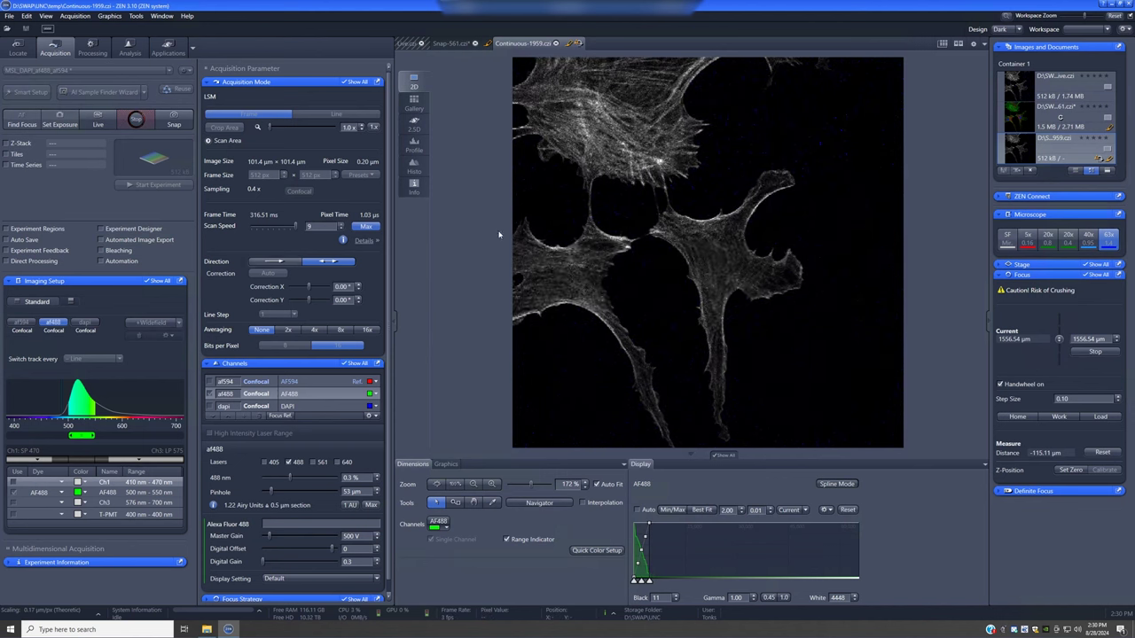
left_click(275, 261)
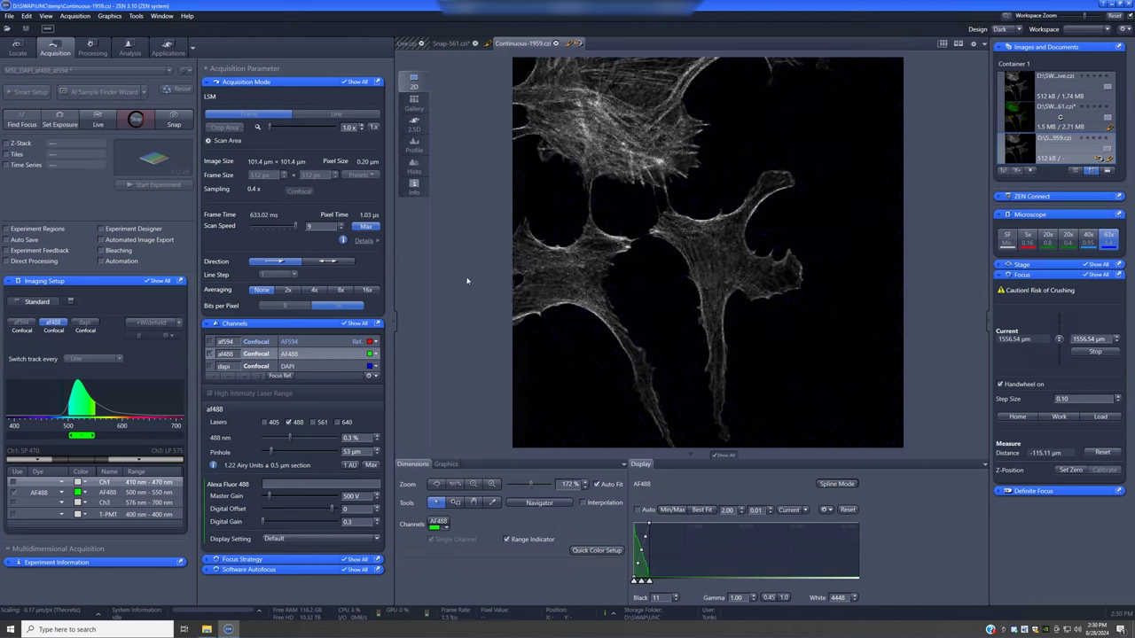
left_click(325, 263)
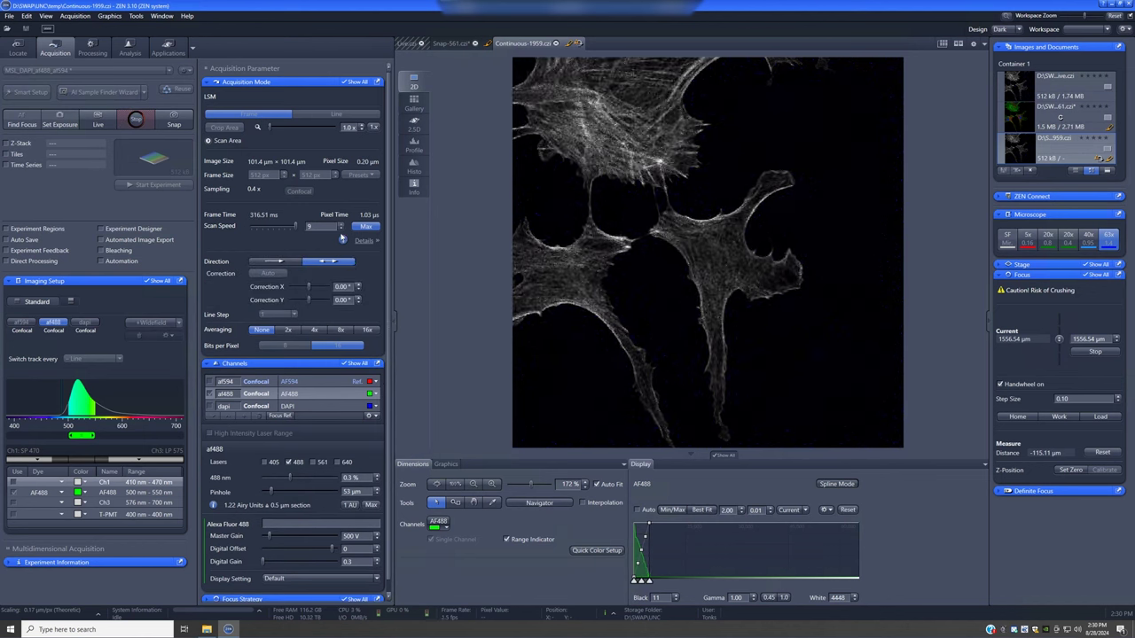
left_click(340, 228)
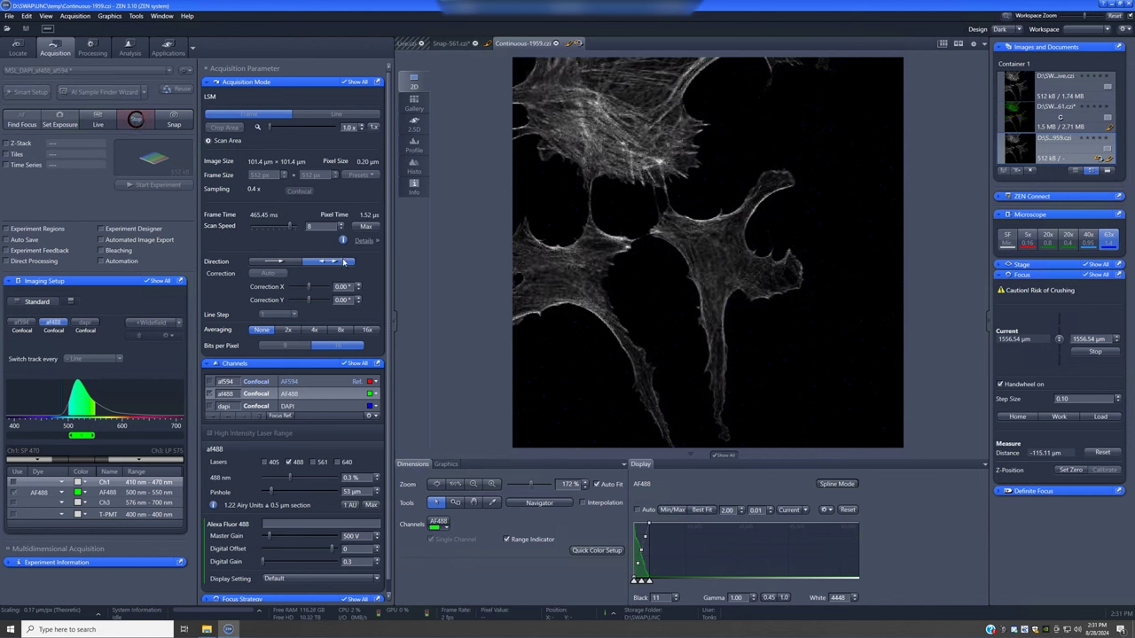
left_click(365, 227)
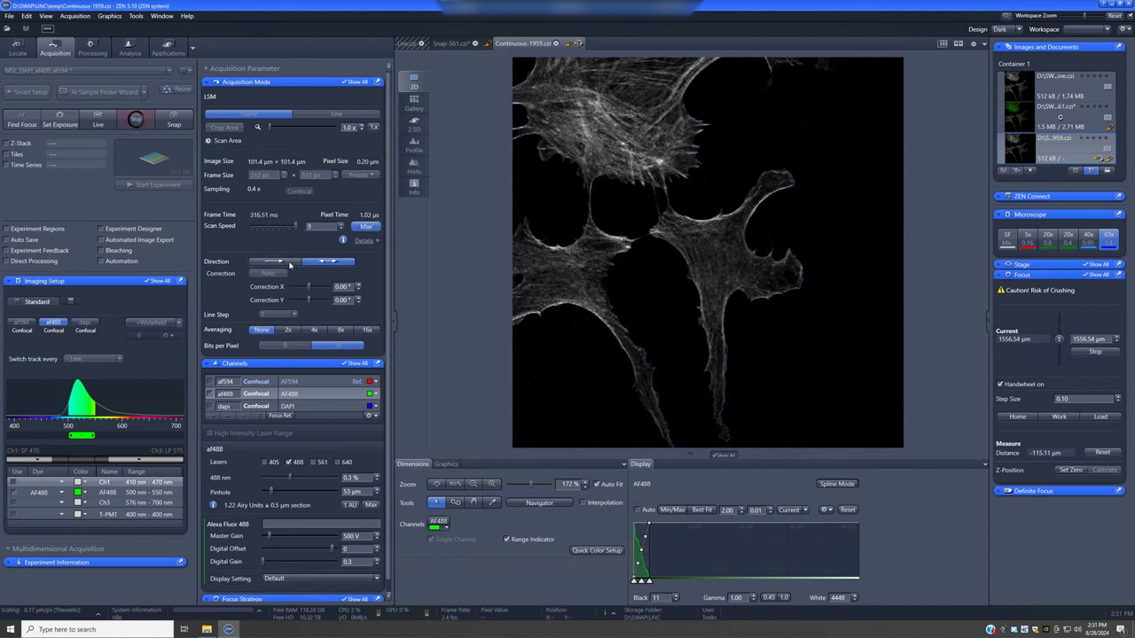
left_click(299, 262)
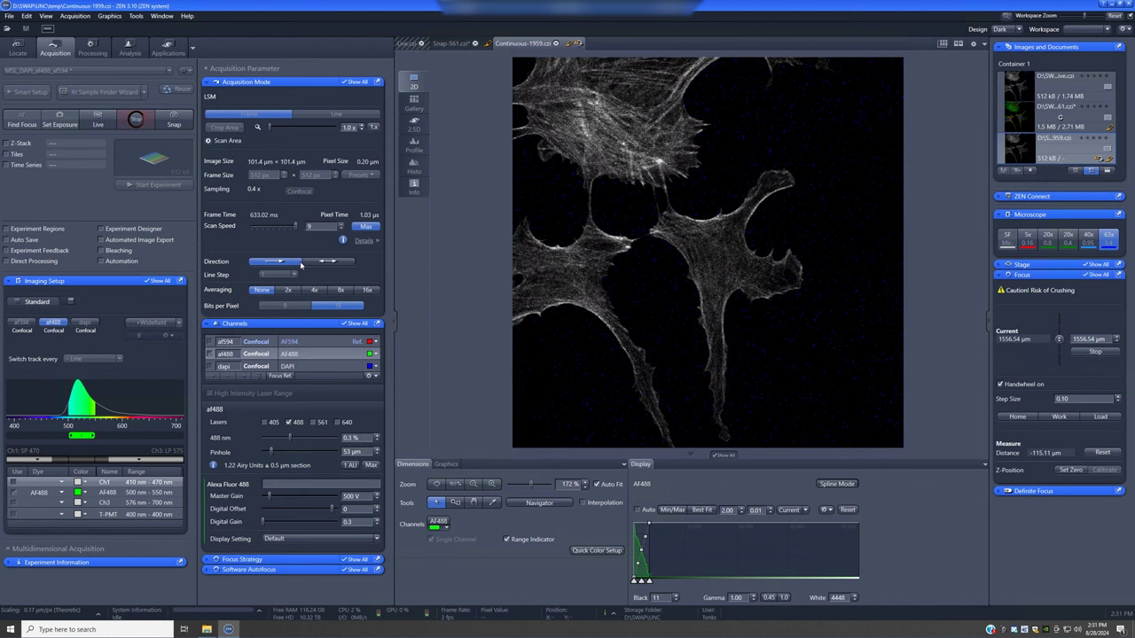
left_click(327, 261)
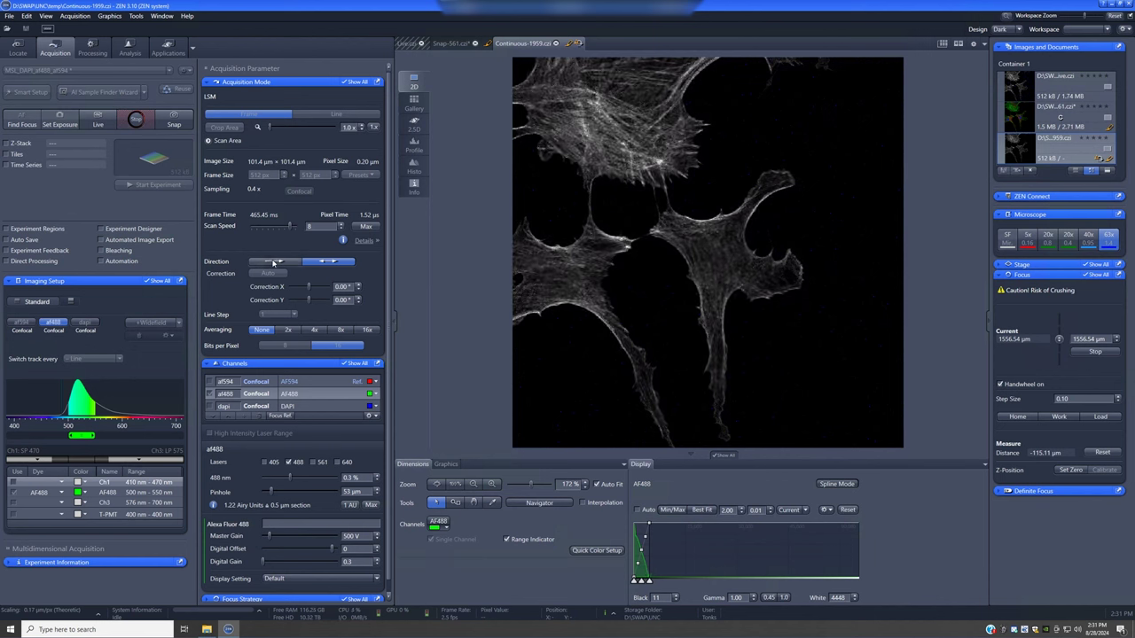
left_click(366, 226)
left_click(288, 262)
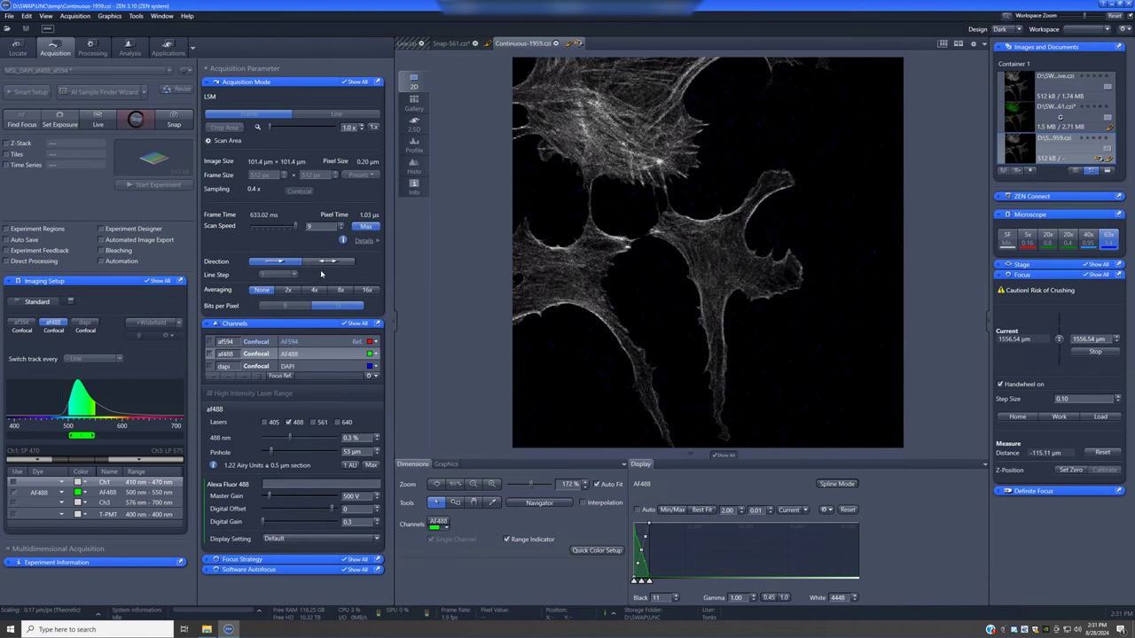